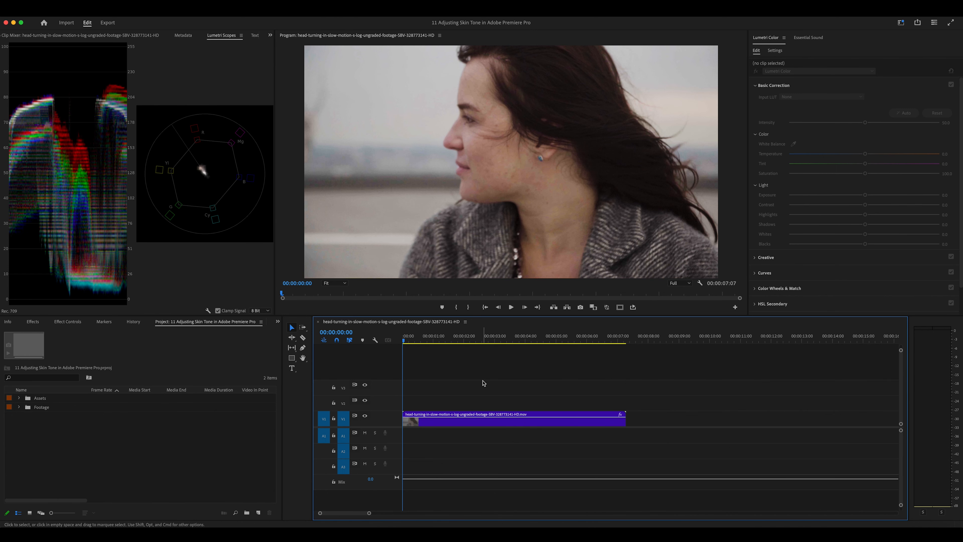
Step: Scrub through the clip to watch the woman turn her head, then select the clip on V1
{"action": "left_click_drag", "start_coordinate": [417, 342], "coordinate": [417, 362]}
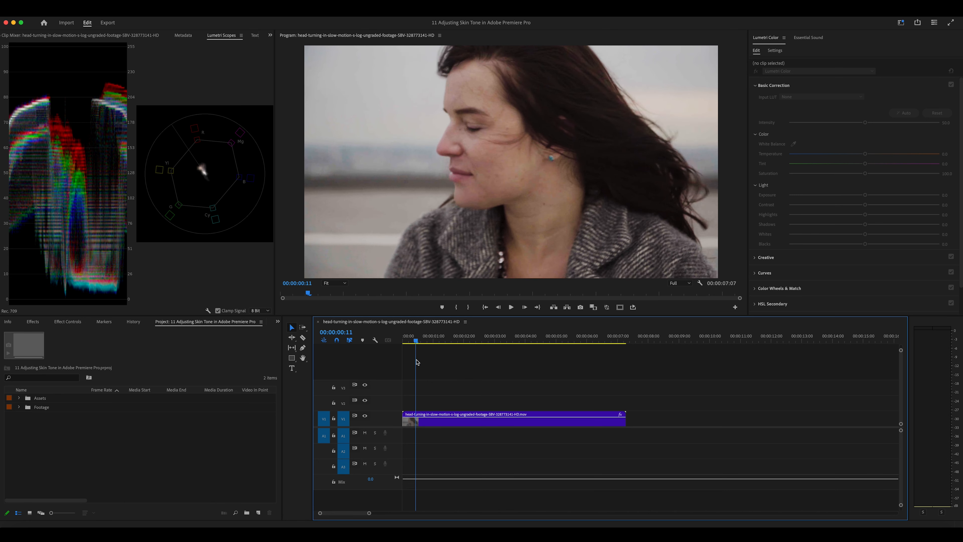
{"action": "mouse_move", "coordinate": [416, 362]}
{"action": "left_mouse_down"}
{"action": "mouse_move", "coordinate": [453, 363]}
{"action": "mouse_move", "coordinate": [406, 365]}
{"action": "left_mouse_up"}
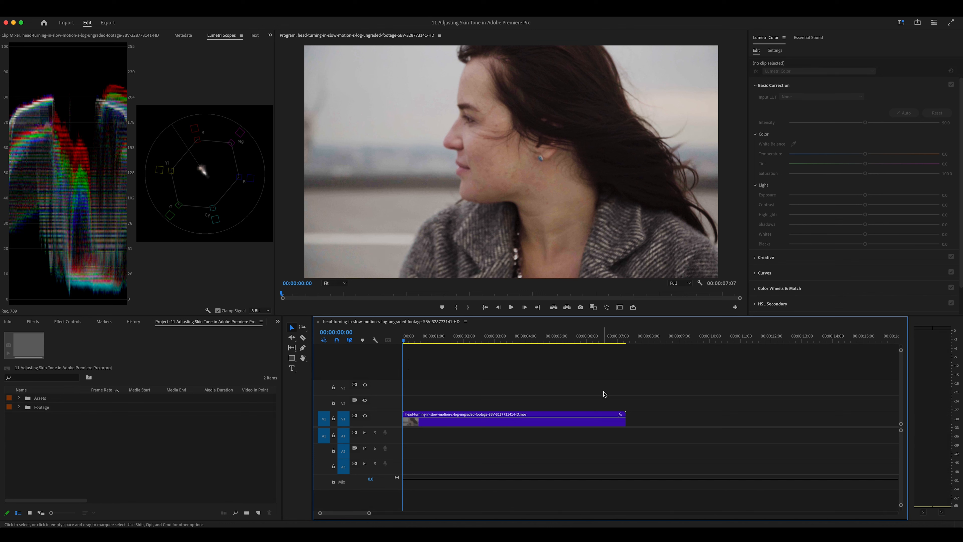
{"action": "left_click", "coordinate": [555, 428]}
Step: Expand the HSL Secondary section in the portrait clip's Lumetri Color panel
{"action": "left_click", "coordinate": [905, 112]}
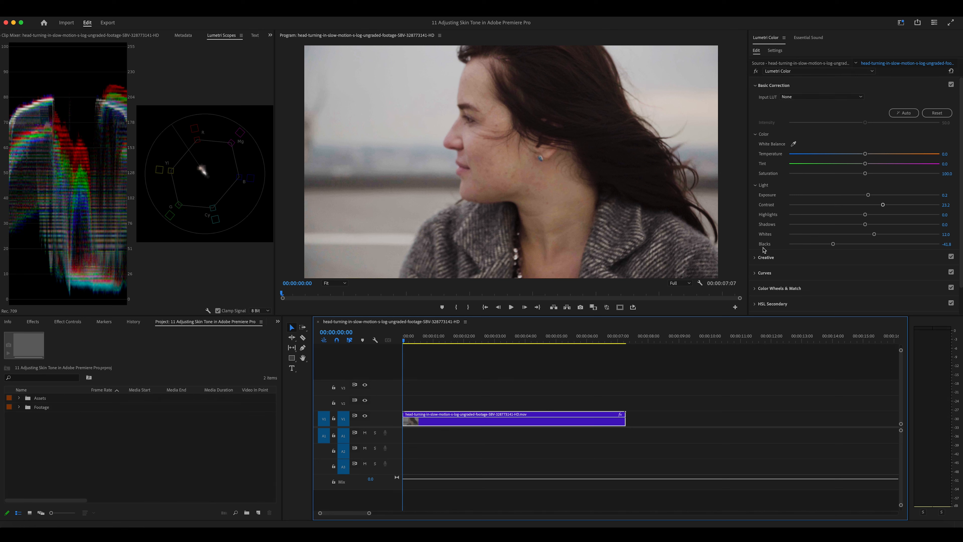
{"action": "scroll", "coordinate": [763, 247], "scroll_direction": "down", "scroll_amount": 2}
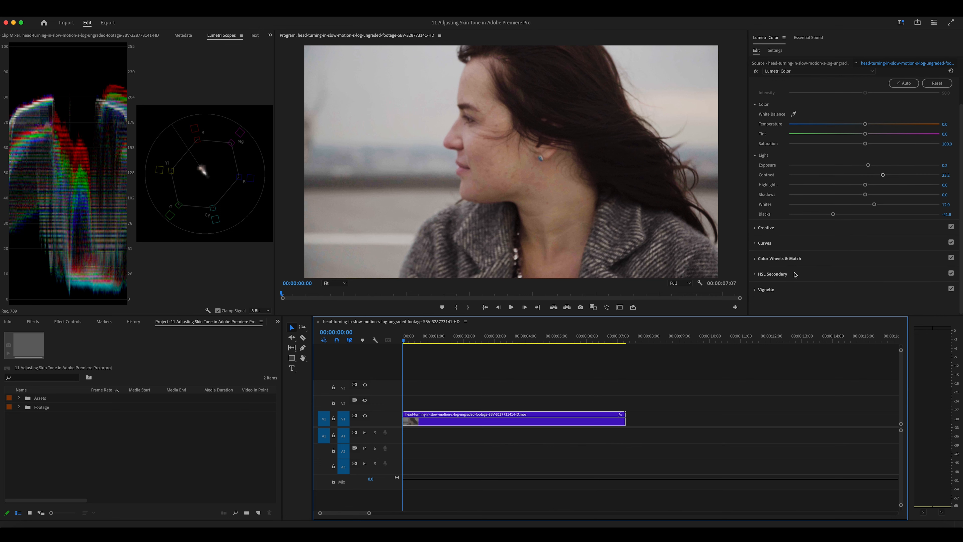
{"action": "left_click", "coordinate": [792, 276]}
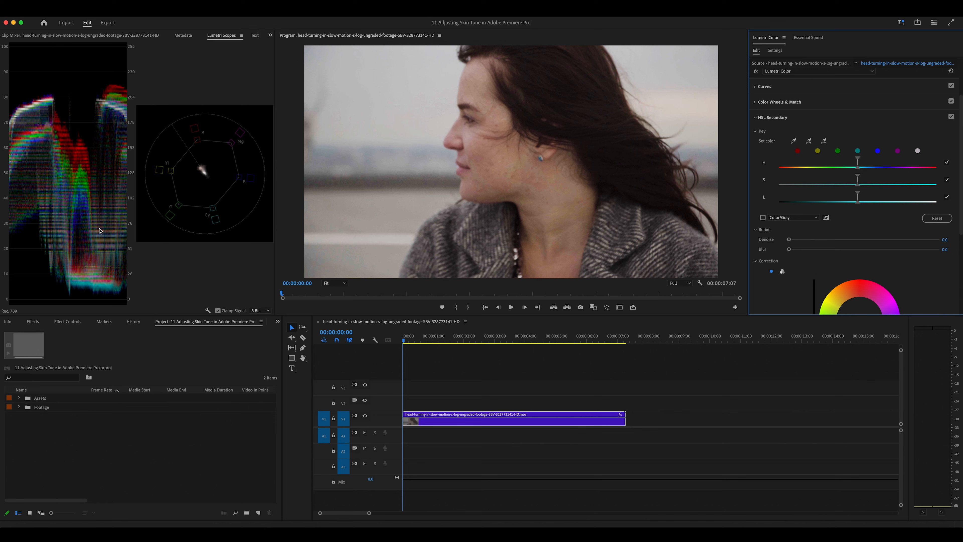
{"action": "right_click", "coordinate": [212, 191]}
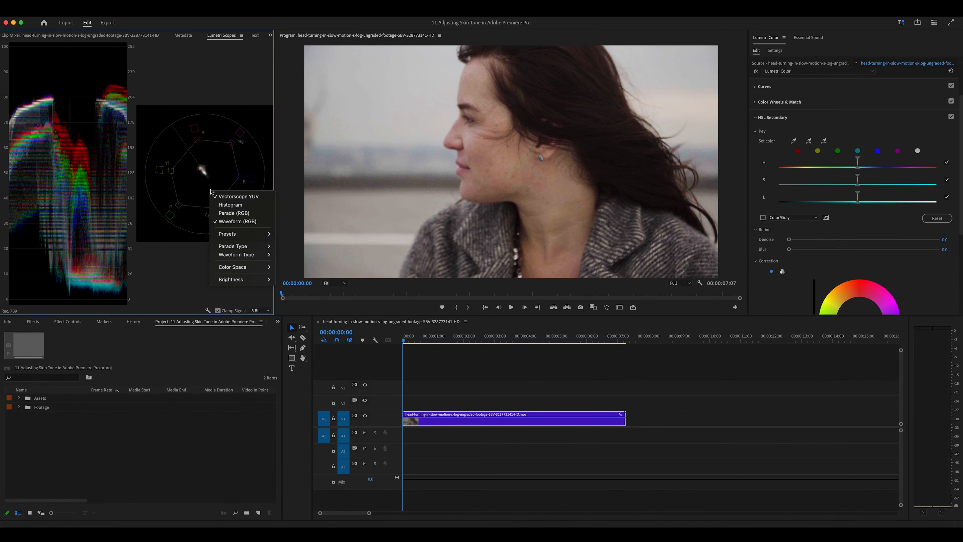
{"action": "left_click", "coordinate": [206, 184]}
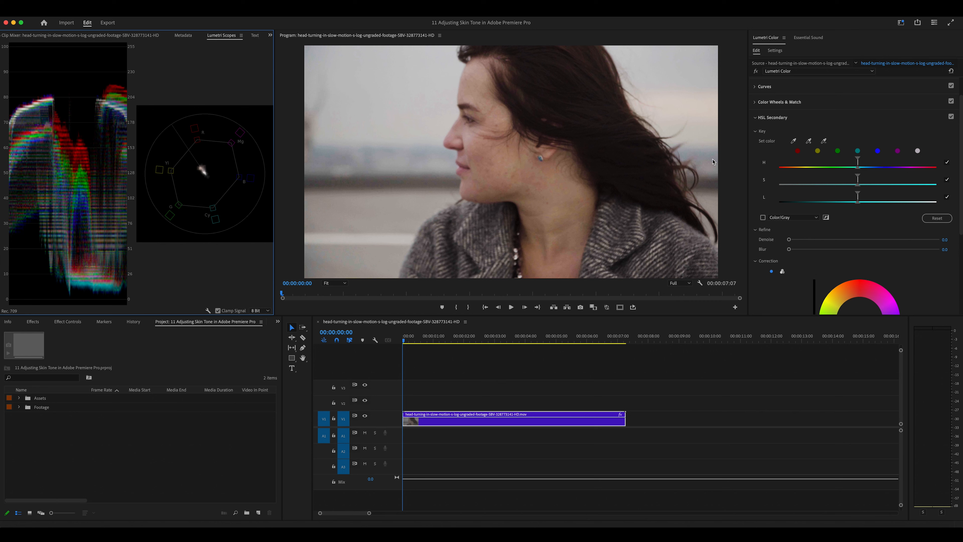
Step: Sample her cheek skin with the Set color eyedropper and preview the key as colour against grey
{"action": "left_click", "coordinate": [794, 141]}
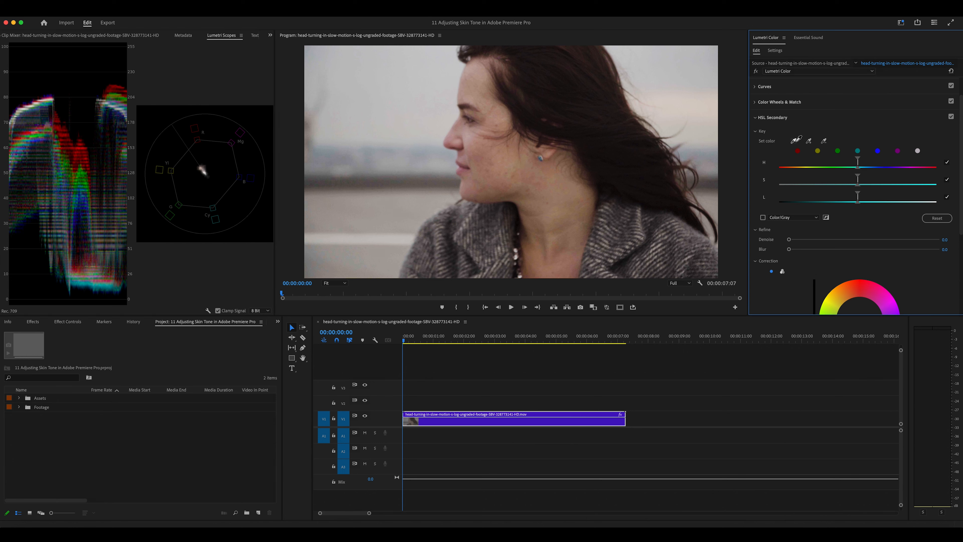
{"action": "left_click", "coordinate": [492, 148]}
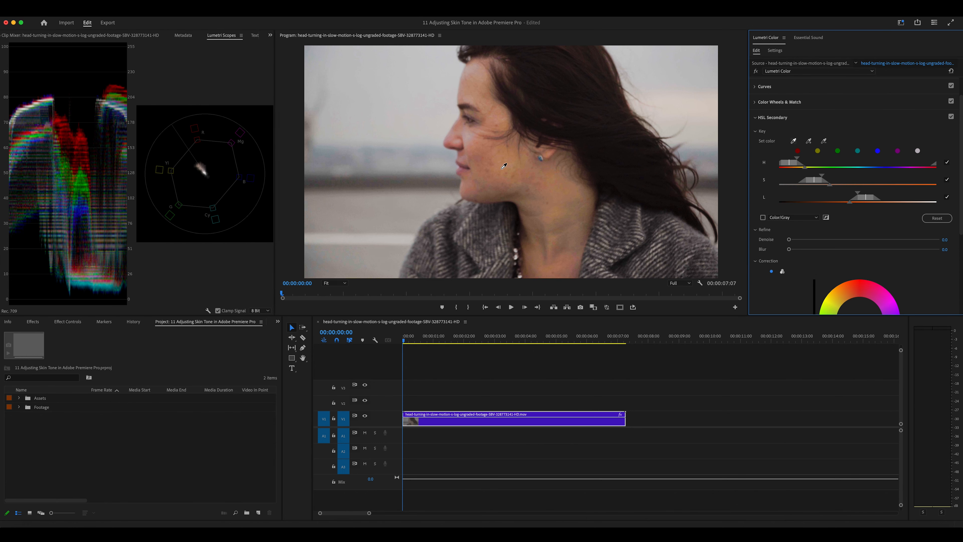
{"action": "left_click_drag", "start_coordinate": [490, 150], "coordinate": [495, 159]}
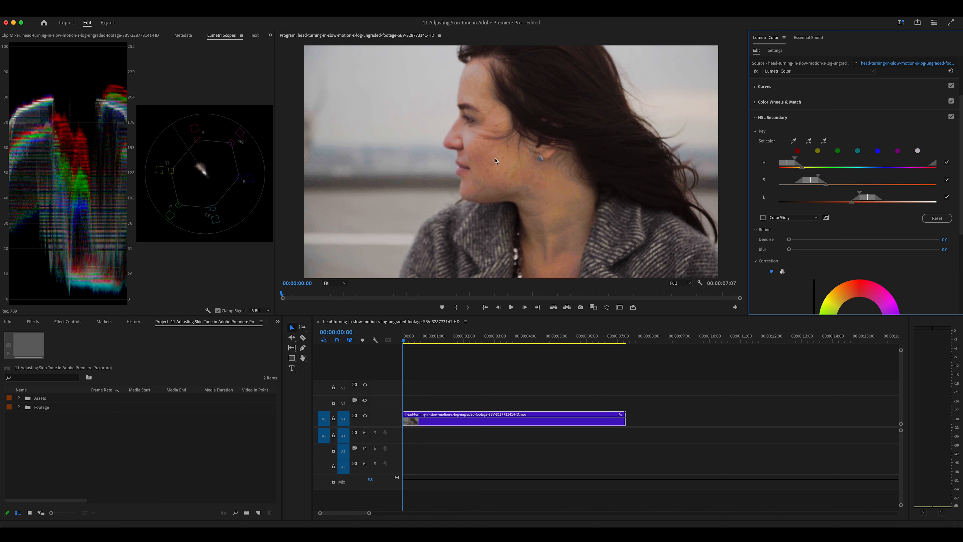
{"action": "left_click", "coordinate": [763, 218]}
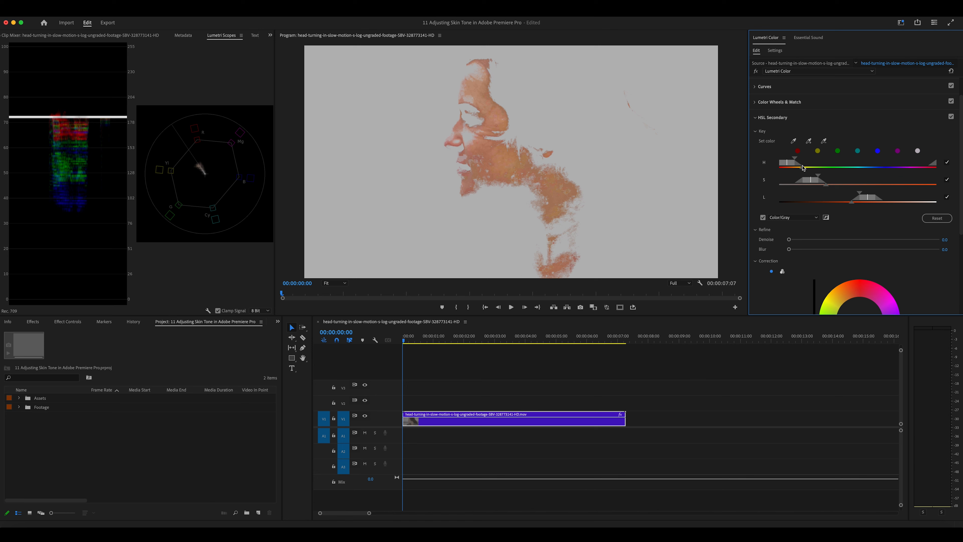
Step: Drag the H, S and L range handles outward to take in more face and neck
{"action": "left_click_drag", "start_coordinate": [803, 169], "coordinate": [832, 170]}
{"action": "mouse_move", "coordinate": [826, 187]}
{"action": "left_mouse_down"}
{"action": "mouse_move", "coordinate": [852, 186]}
{"action": "mouse_move", "coordinate": [832, 187]}
{"action": "left_mouse_up"}
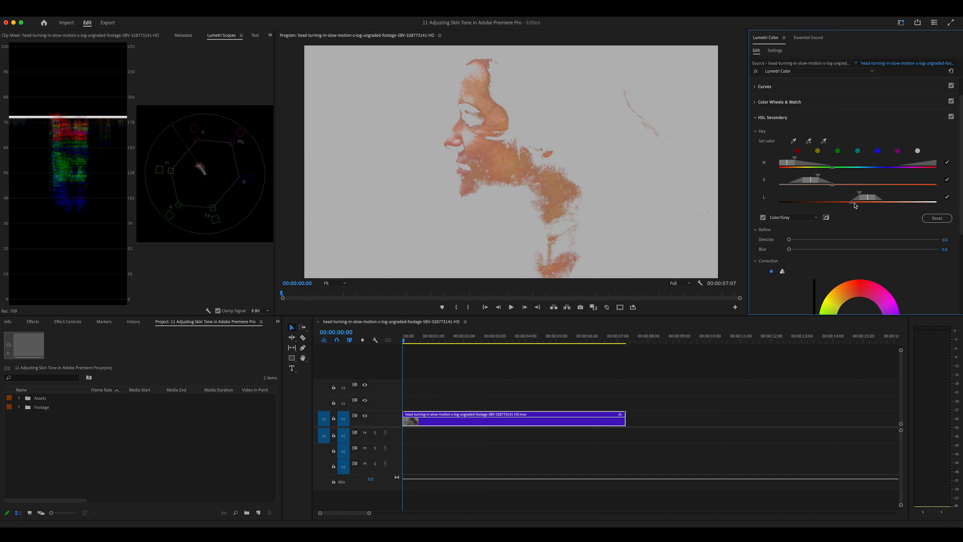
{"action": "mouse_move", "coordinate": [853, 205]}
{"action": "left_mouse_down"}
{"action": "mouse_move", "coordinate": [821, 206]}
{"action": "mouse_move", "coordinate": [837, 205]}
{"action": "left_mouse_up"}
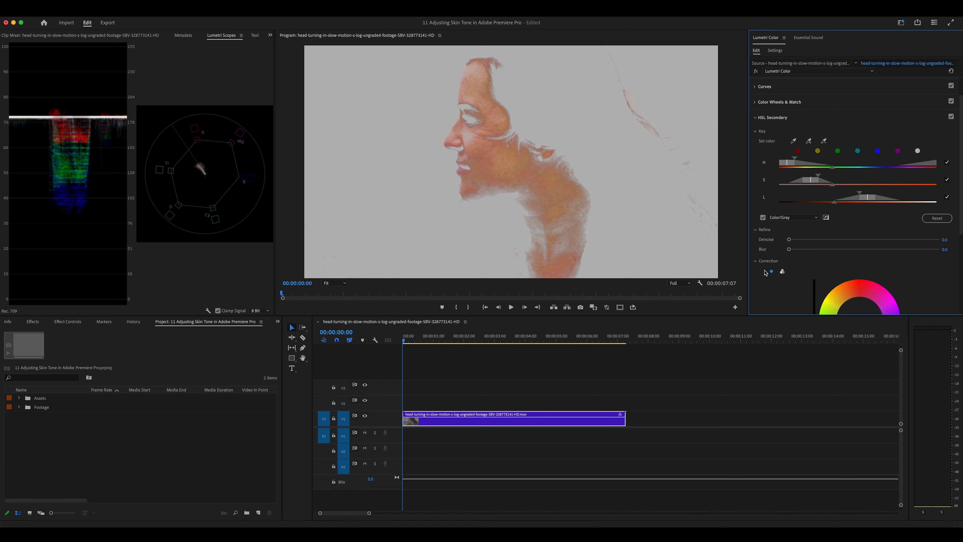
Step: Try the Denoise slider on the skin key and reach the Correction sliders
{"action": "scroll", "coordinate": [765, 272], "scroll_direction": "down", "scroll_amount": 3}
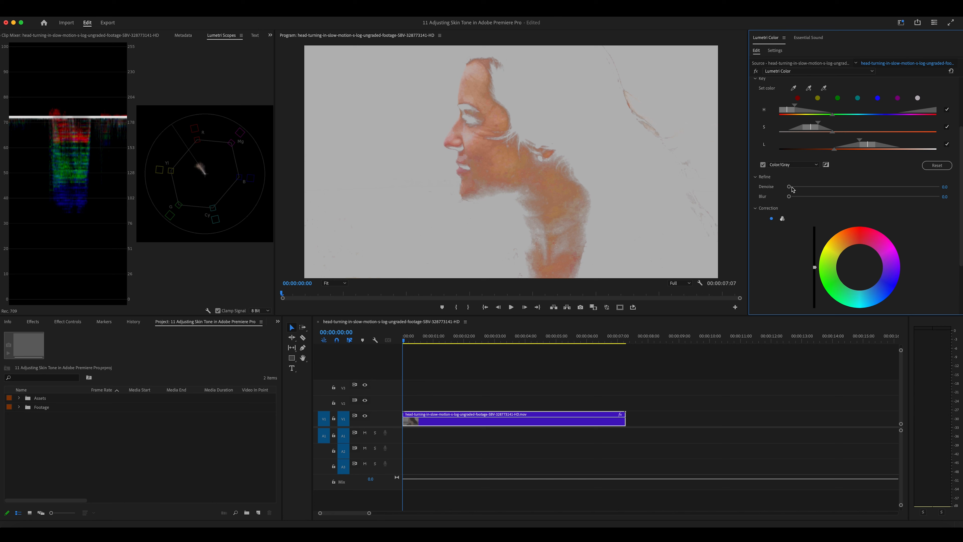
{"action": "mouse_move", "coordinate": [791, 188]}
{"action": "left_mouse_down"}
{"action": "mouse_move", "coordinate": [889, 186]}
{"action": "mouse_move", "coordinate": [769, 188]}
{"action": "mouse_move", "coordinate": [817, 197]}
{"action": "mouse_move", "coordinate": [785, 199]}
{"action": "left_mouse_up"}
{"action": "scroll", "coordinate": [777, 254], "scroll_direction": "down", "scroll_amount": 5}
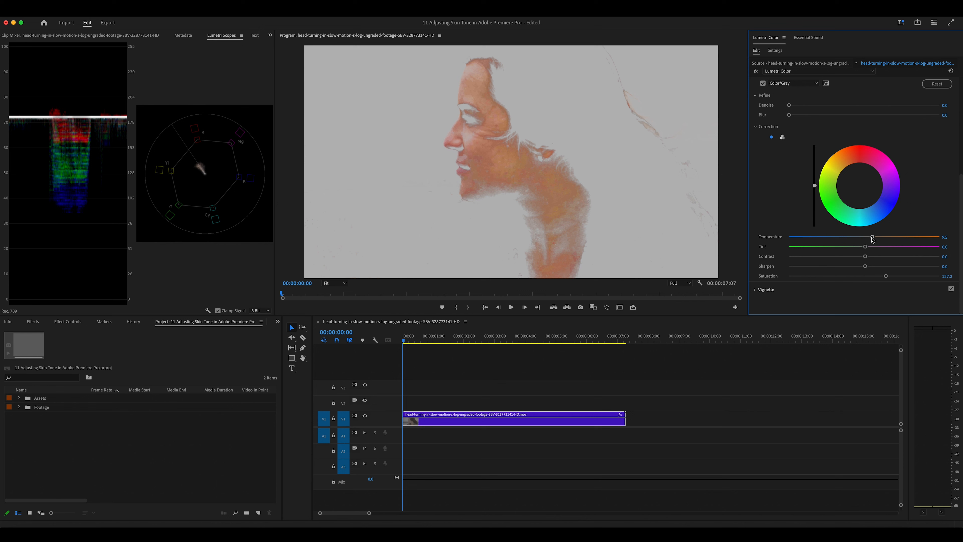
Step: Warm the keyed skin temperature, then cool it down to -24.5
{"action": "left_click_drag", "start_coordinate": [873, 239], "coordinate": [888, 239]}
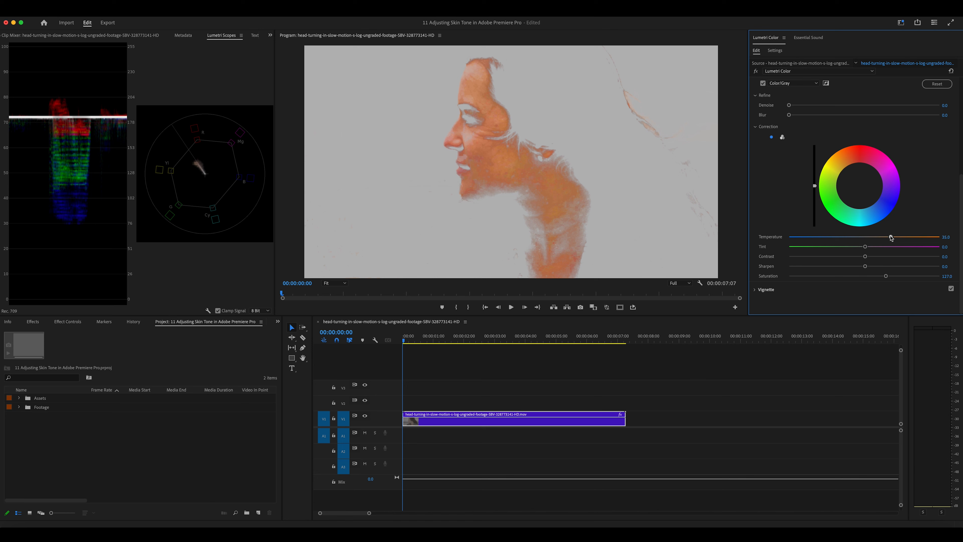
{"action": "left_click_drag", "start_coordinate": [891, 238], "coordinate": [882, 238]}
{"action": "left_click_drag", "start_coordinate": [874, 238], "coordinate": [846, 238]}
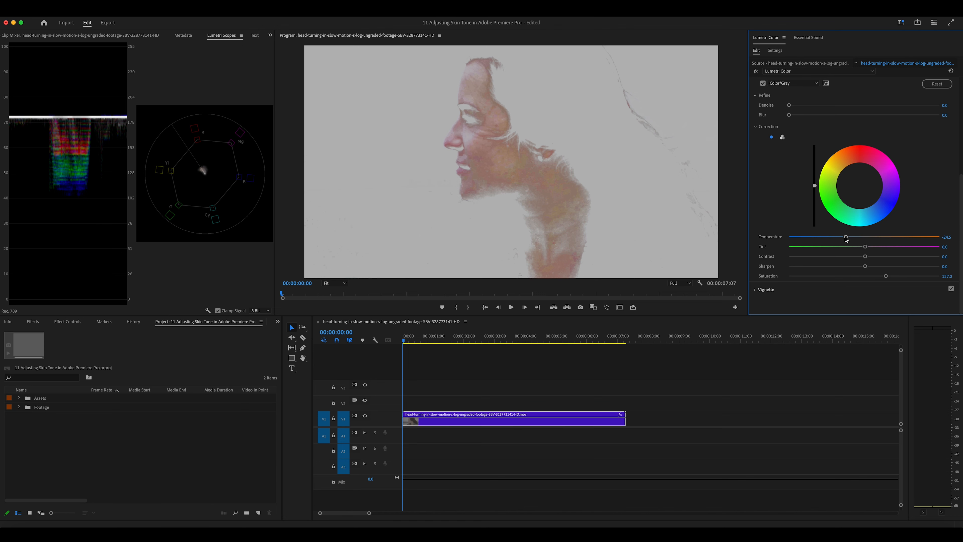
Step: Reset Temperature to 0.0, try magenta and green Tint shifts, then reset Tint to 0.0
{"action": "double_click", "coordinate": [847, 237]}
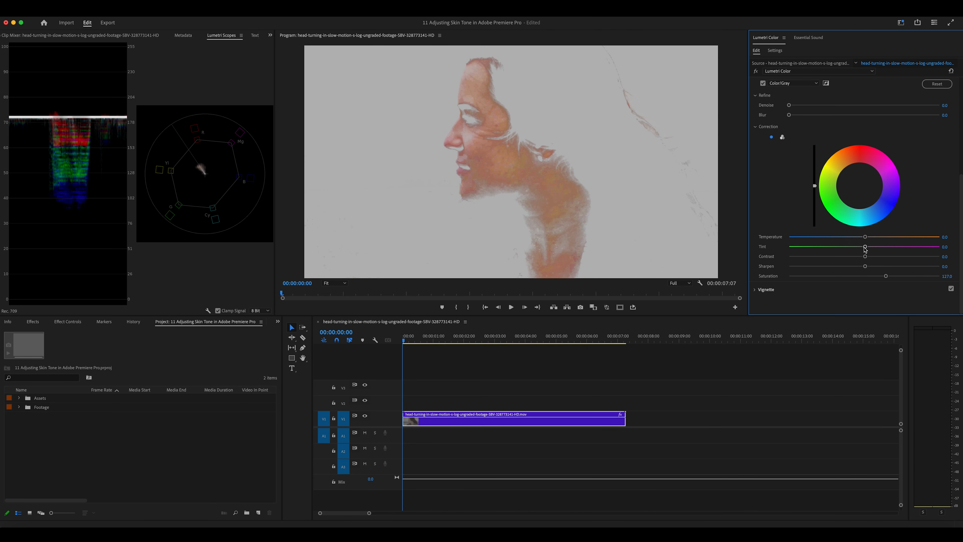
{"action": "left_click_drag", "start_coordinate": [865, 247], "coordinate": [875, 248]}
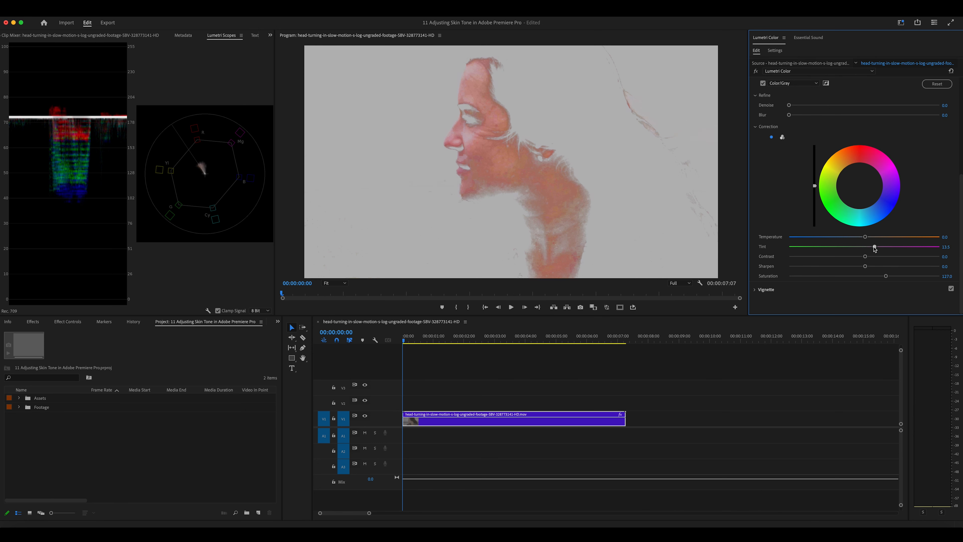
{"action": "left_click_drag", "start_coordinate": [875, 248], "coordinate": [877, 248]}
{"action": "left_click_drag", "start_coordinate": [877, 248], "coordinate": [851, 247]}
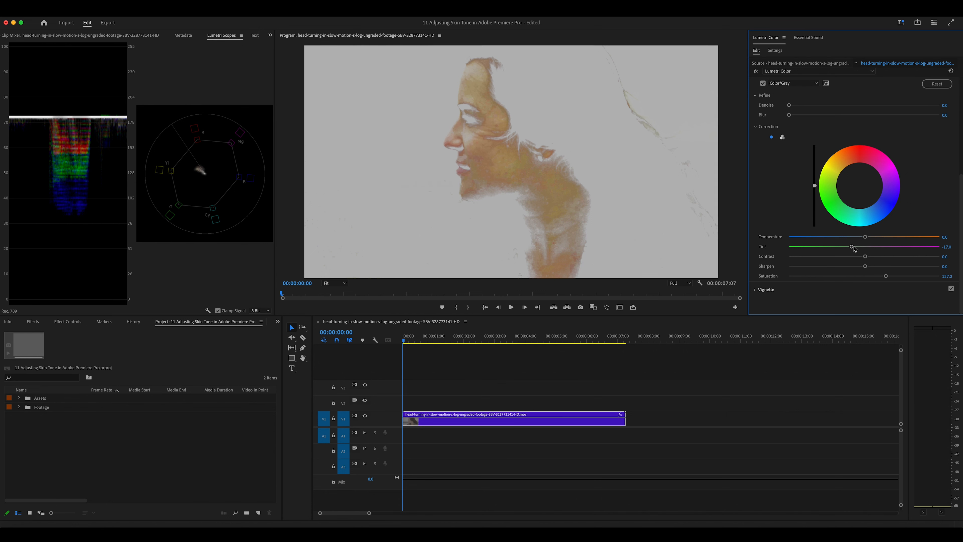
{"action": "double_click", "coordinate": [854, 247]}
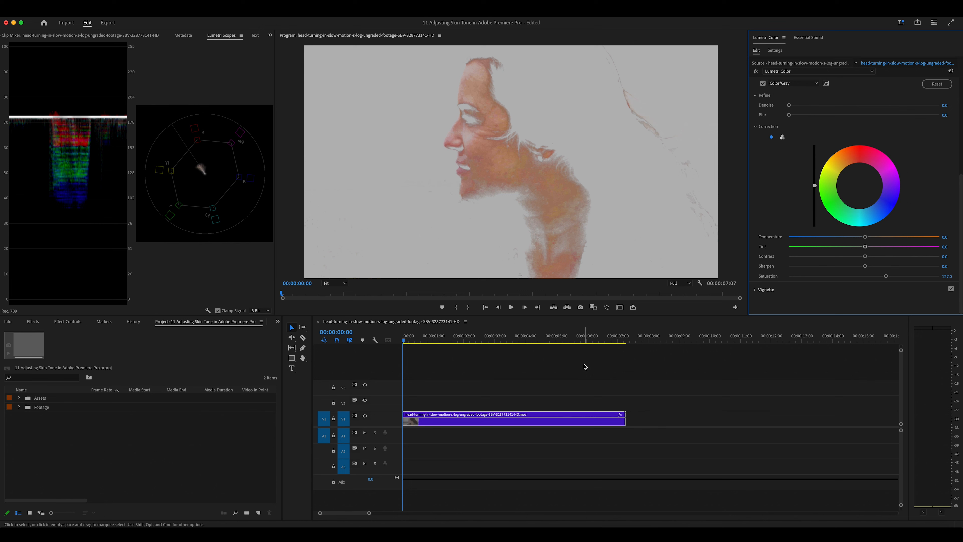
Step: Compare the key against full colour and settle the skin Tint at a slight magenta 4.0
{"action": "left_click", "coordinate": [762, 84]}
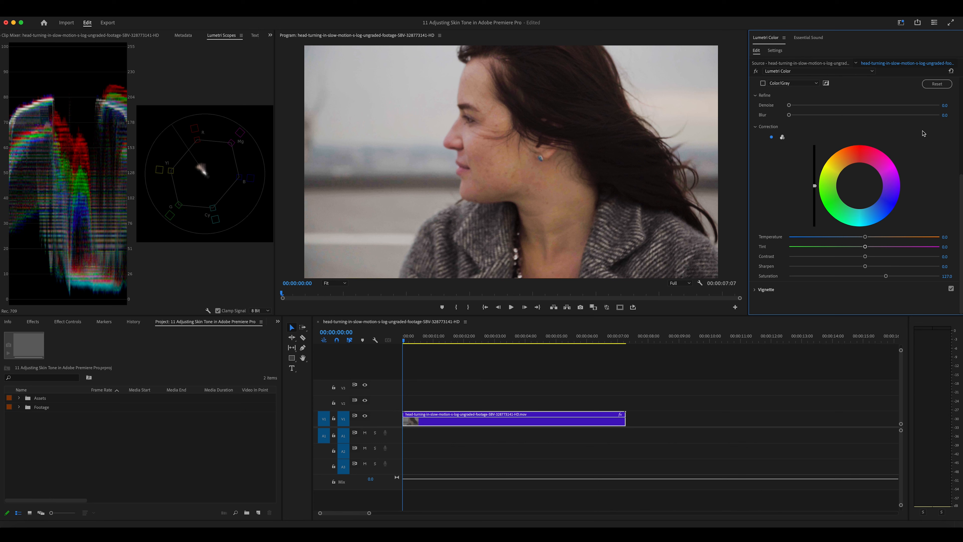
{"action": "left_click", "coordinate": [763, 83]}
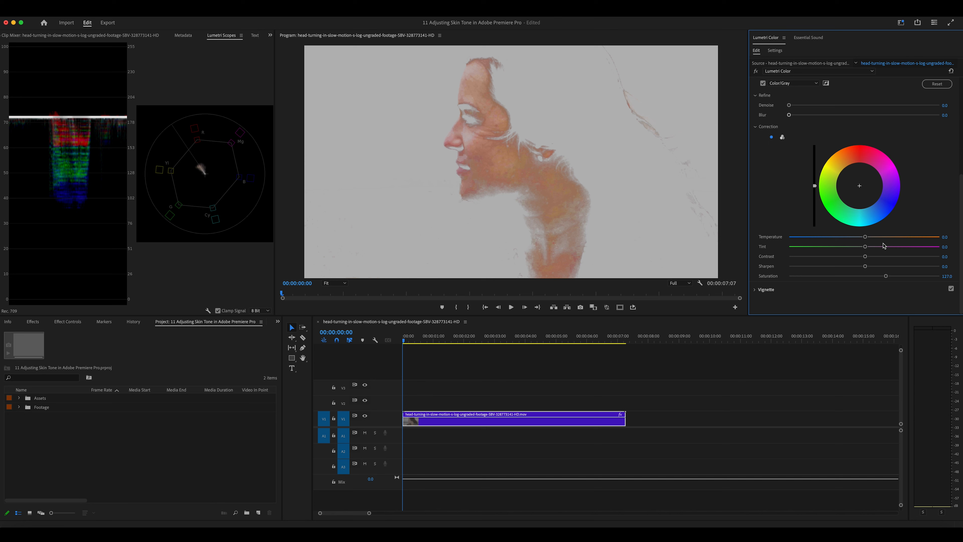
{"action": "left_click_drag", "start_coordinate": [865, 247], "coordinate": [876, 250]}
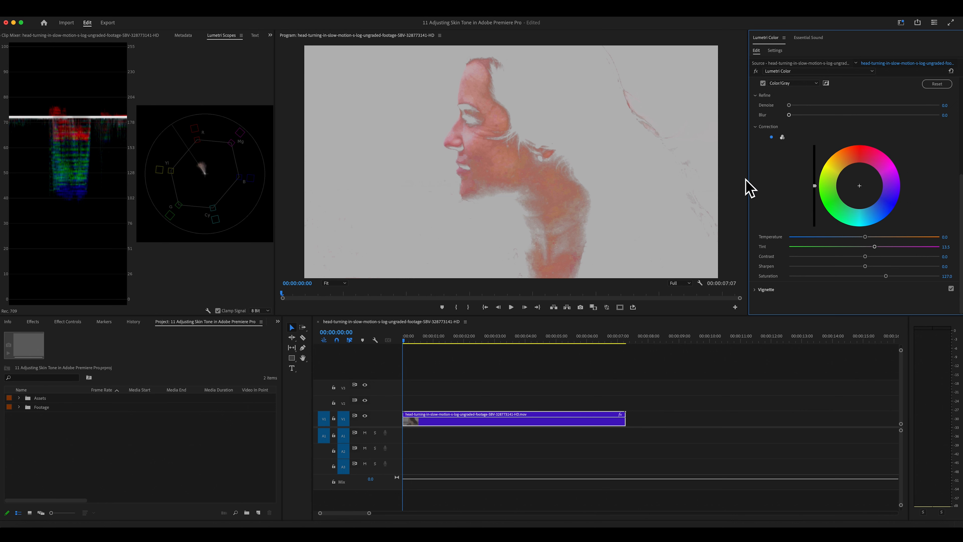
{"action": "left_click", "coordinate": [763, 83]}
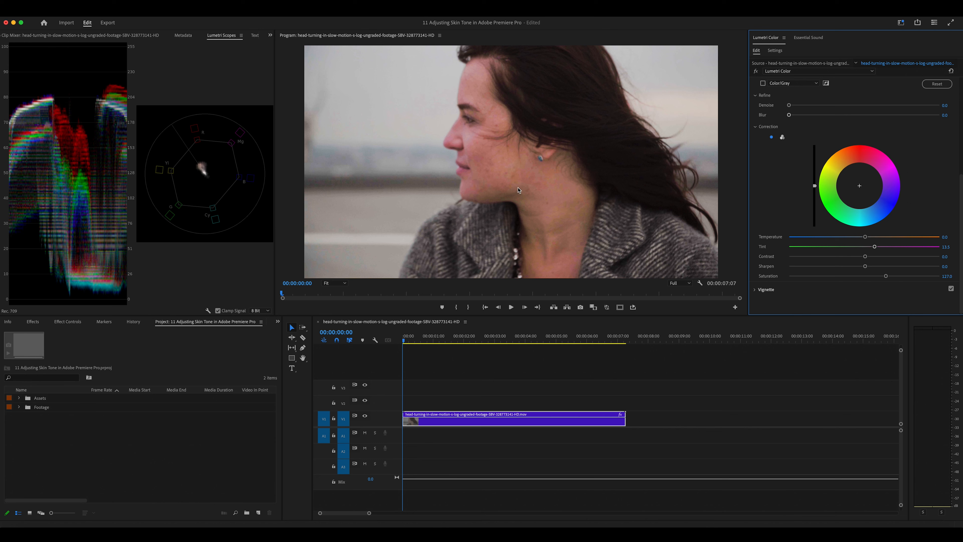
{"action": "left_click", "coordinate": [763, 83]}
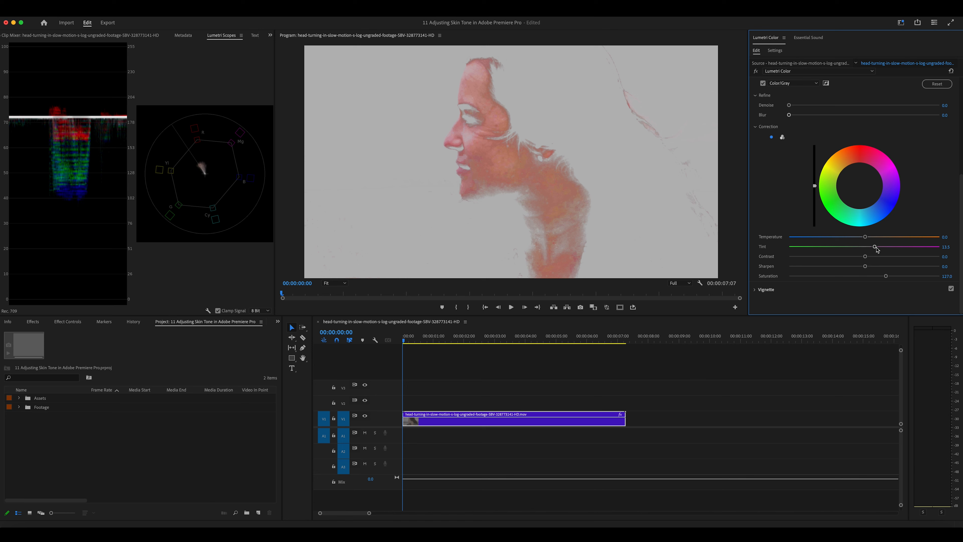
{"action": "left_click_drag", "start_coordinate": [874, 248], "coordinate": [867, 251]}
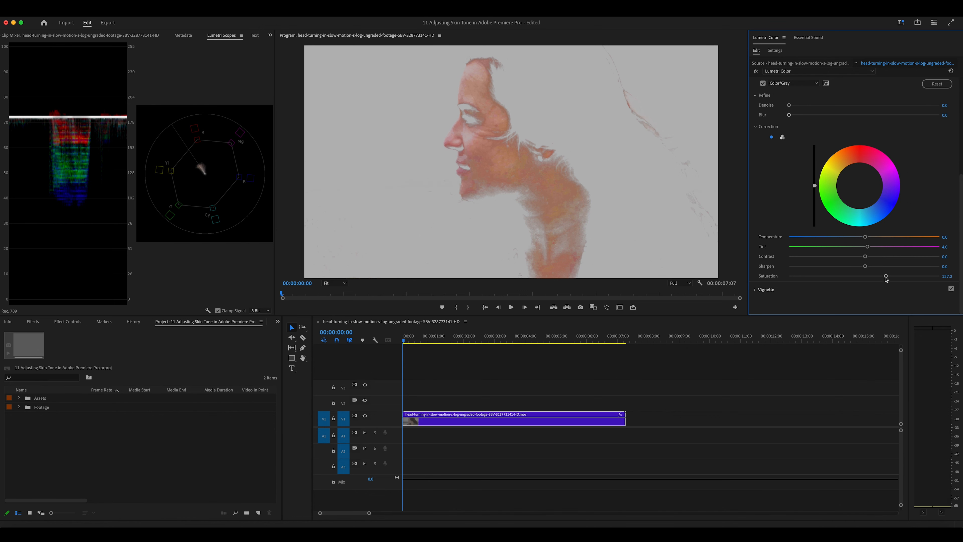
Step: Raise the Correction Saturation of the keyed skin above 127.0
{"action": "left_click_drag", "start_coordinate": [886, 276], "coordinate": [909, 276]}
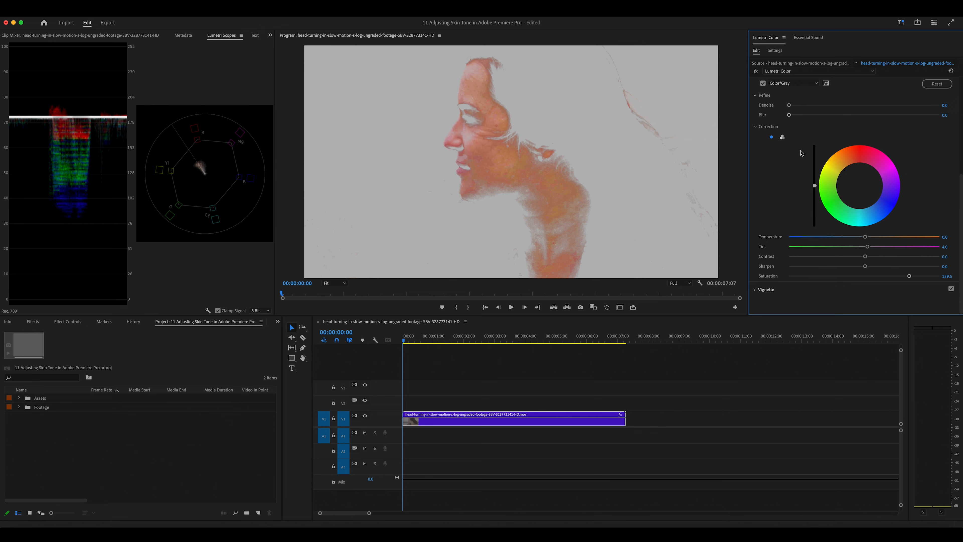
Step: Turn off Color/Gray for full colour, test a stronger tint, then reset Tint to 0.0
{"action": "scroll", "coordinate": [767, 175], "scroll_direction": "up", "scroll_amount": 2}
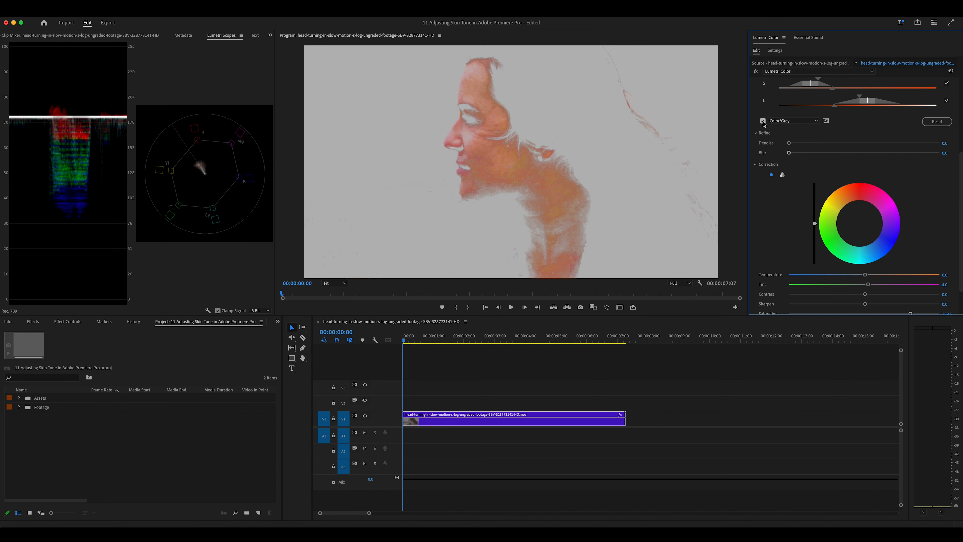
{"action": "left_click", "coordinate": [763, 121]}
{"action": "mouse_move", "coordinate": [869, 284]}
{"action": "left_mouse_down"}
{"action": "mouse_move", "coordinate": [879, 289]}
{"action": "mouse_move", "coordinate": [869, 287]}
{"action": "left_mouse_up"}
{"action": "double_click", "coordinate": [869, 287]}
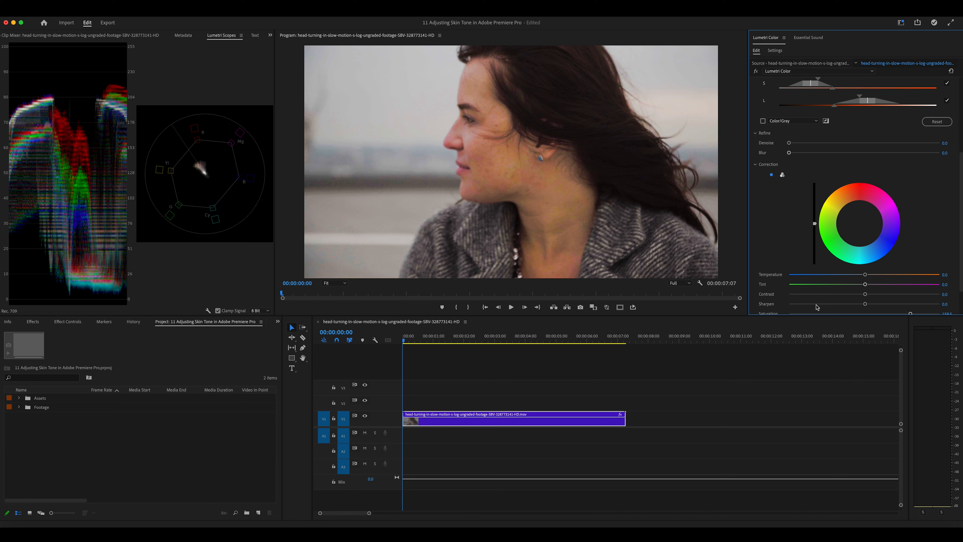